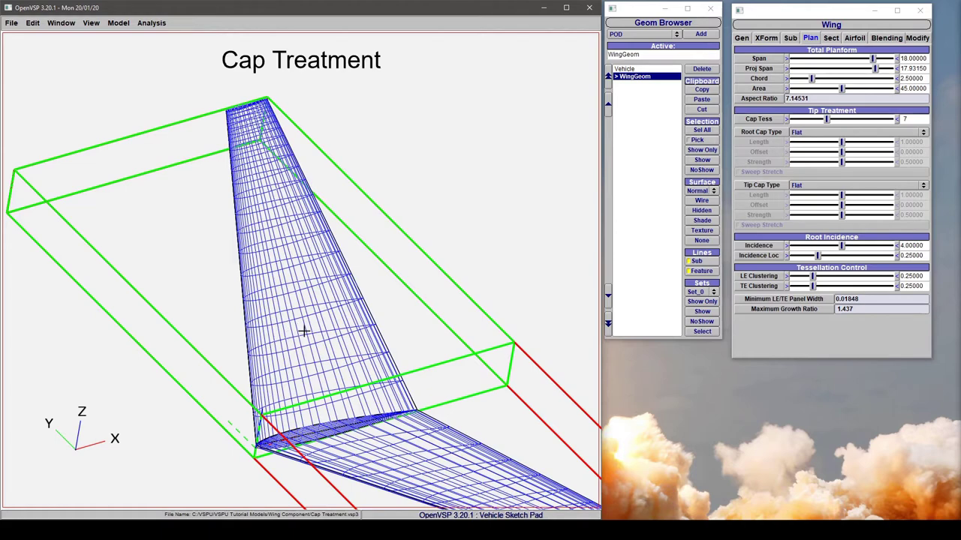
Zoom in on the flat-capped wing tip and snap to the front view with F6.
scroll(317, 337, "up", 3)
left_click_drag(307, 302, 222, 448)
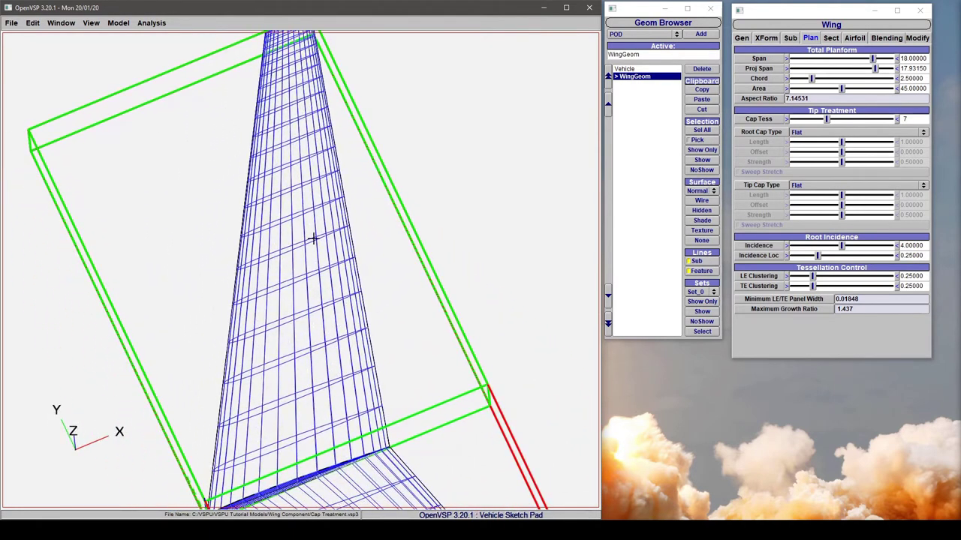
left_click_drag(286, 438, 272, 446)
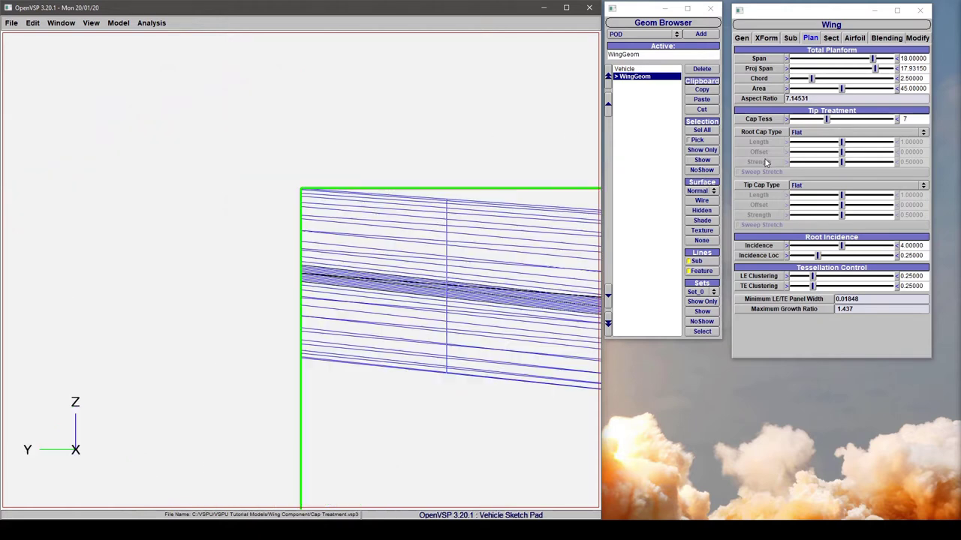
key("F6")
Give the wing tip a Round cap with tessellation 9, length 1.16495 and offset 0.03093.
left_click(798, 189)
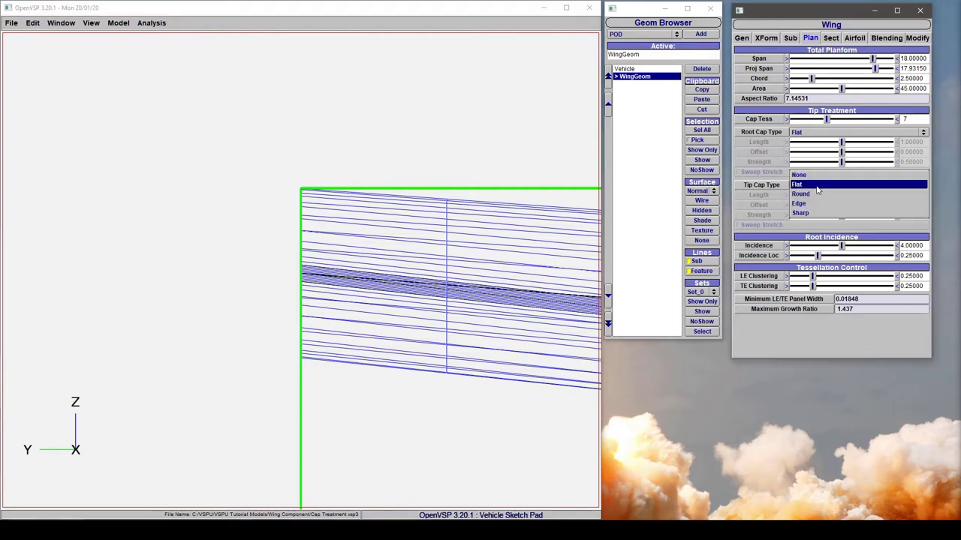
left_click(812, 196)
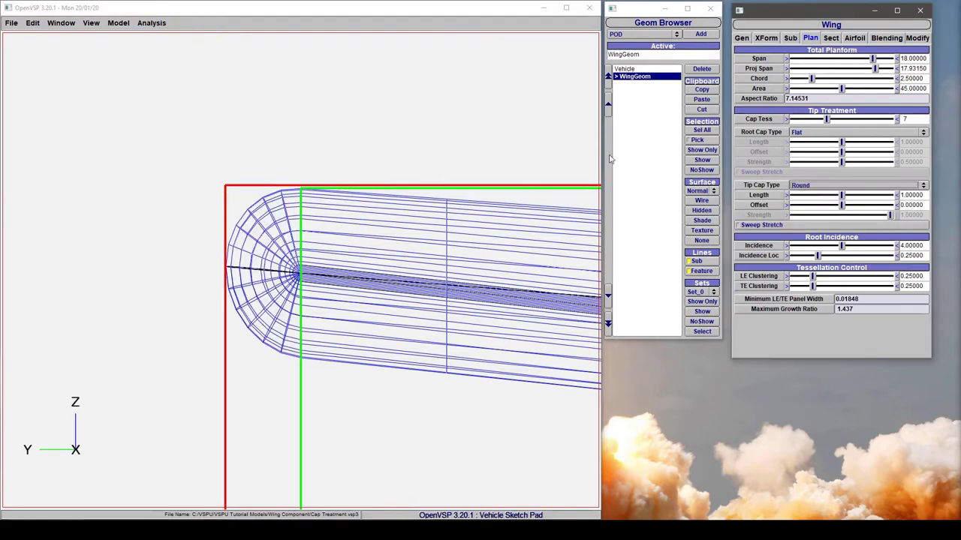
mouse_move(828, 123)
left_mouse_down()
mouse_move(851, 122)
mouse_move(839, 123)
left_mouse_up()
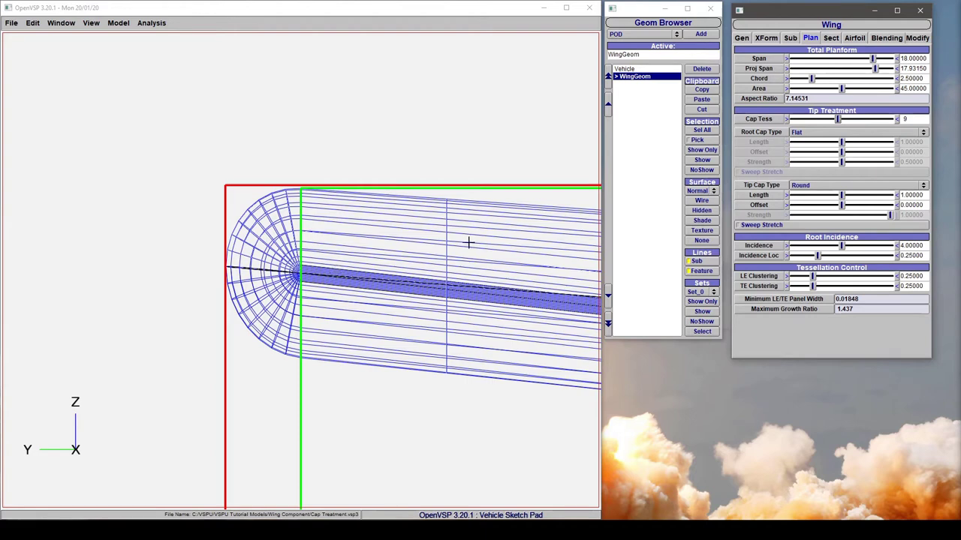
mouse_move(842, 197)
left_mouse_down()
mouse_move(862, 197)
mouse_move(849, 197)
left_mouse_up()
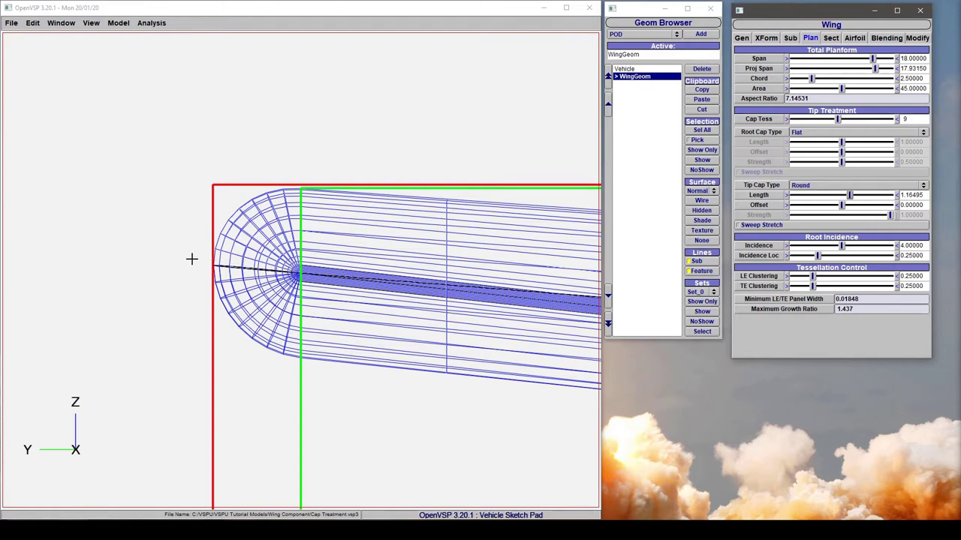
mouse_move(842, 206)
left_mouse_down()
mouse_move(851, 205)
mouse_move(831, 207)
mouse_move(848, 207)
left_mouse_up()
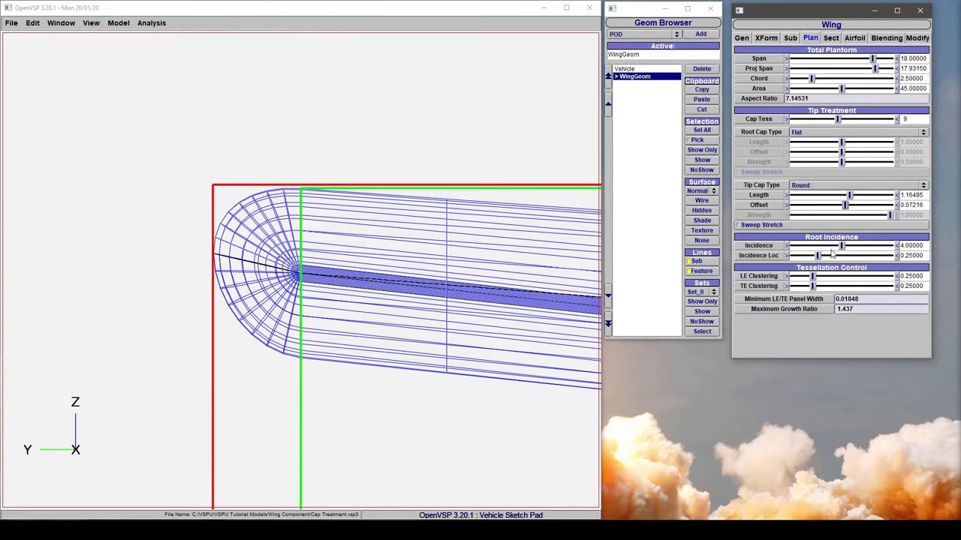
left_click_drag(846, 207, 843, 205)
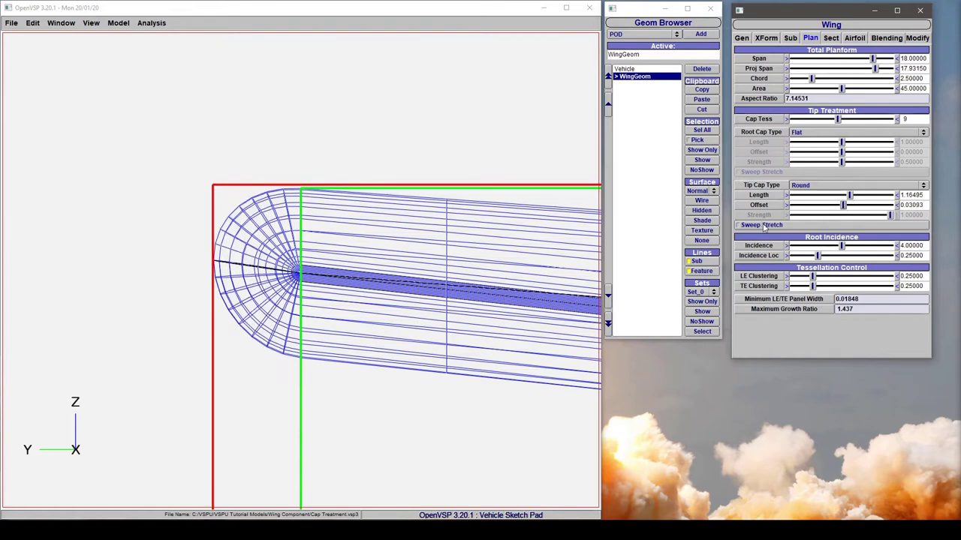
left_click(811, 188)
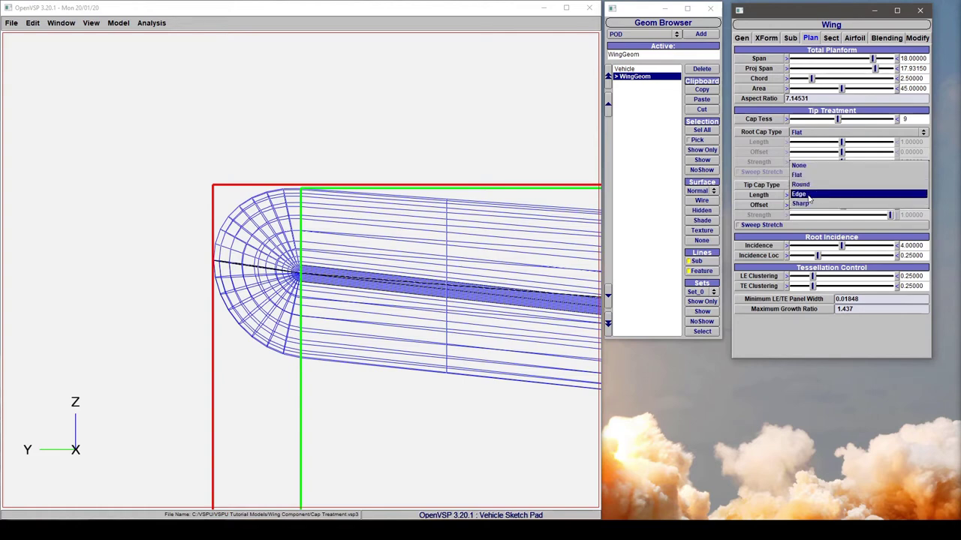
Switch the tip cap to Edge with length 1.24742 and offset 0.14433.
left_click(809, 195)
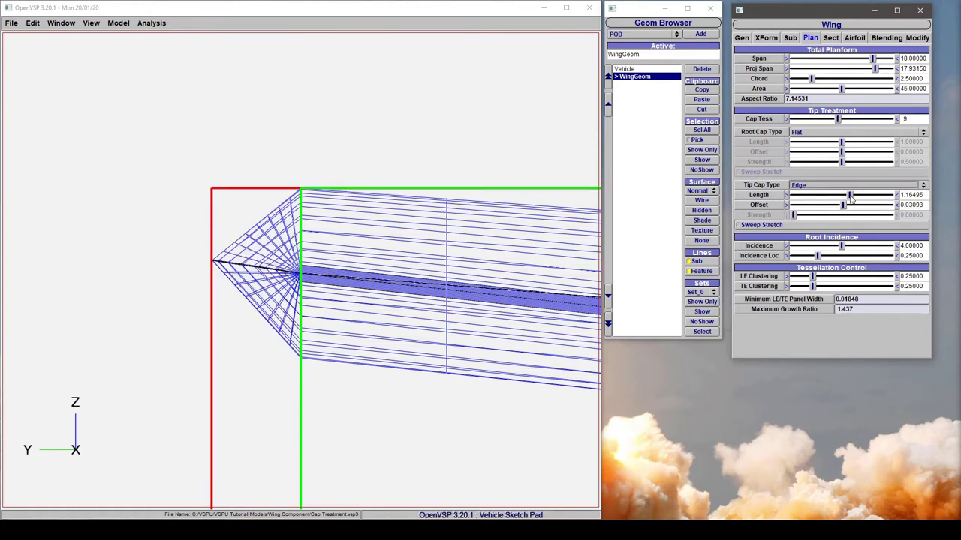
left_click_drag(849, 195, 848, 207)
Make the tip cap Sharp with strength 0.57216 and offset 0.09278.
left_click(821, 187)
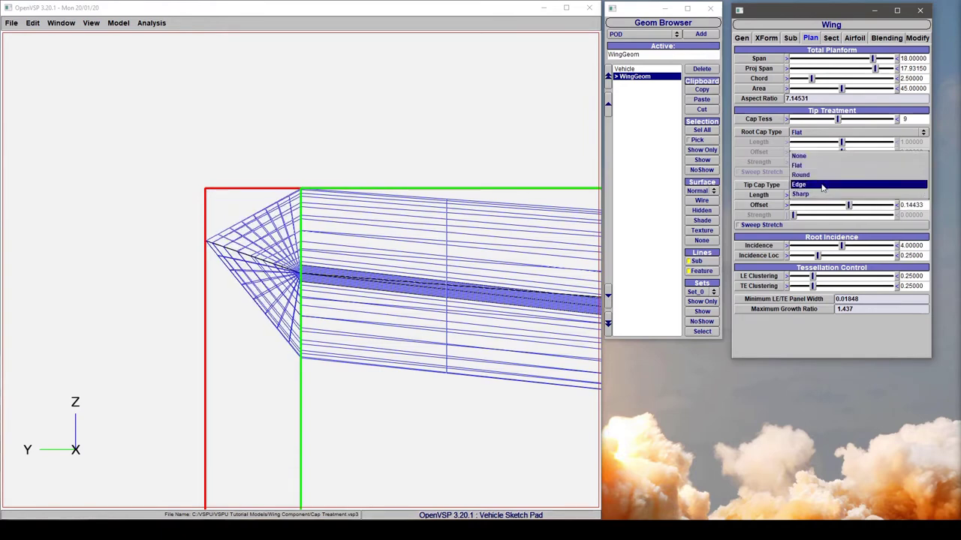
left_click(815, 195)
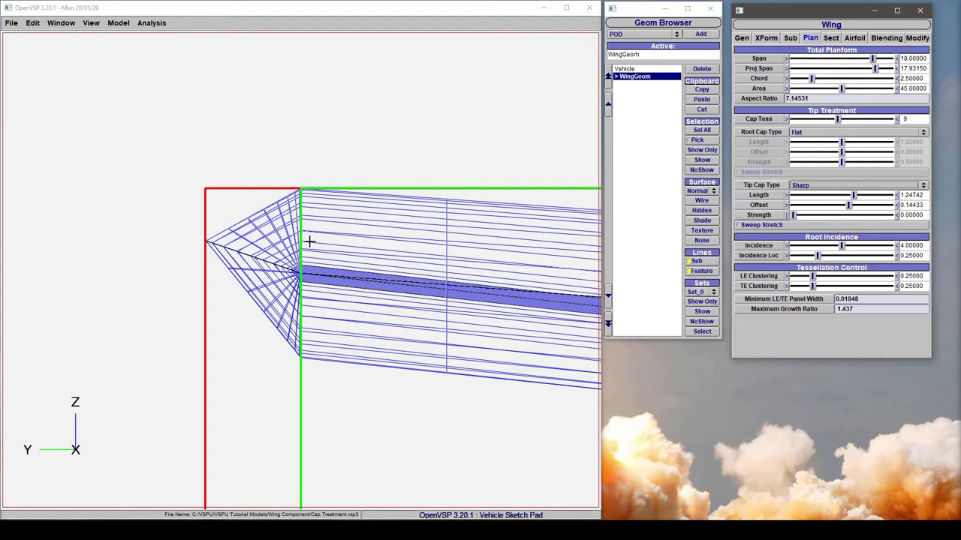
left_click_drag(793, 216, 843, 225)
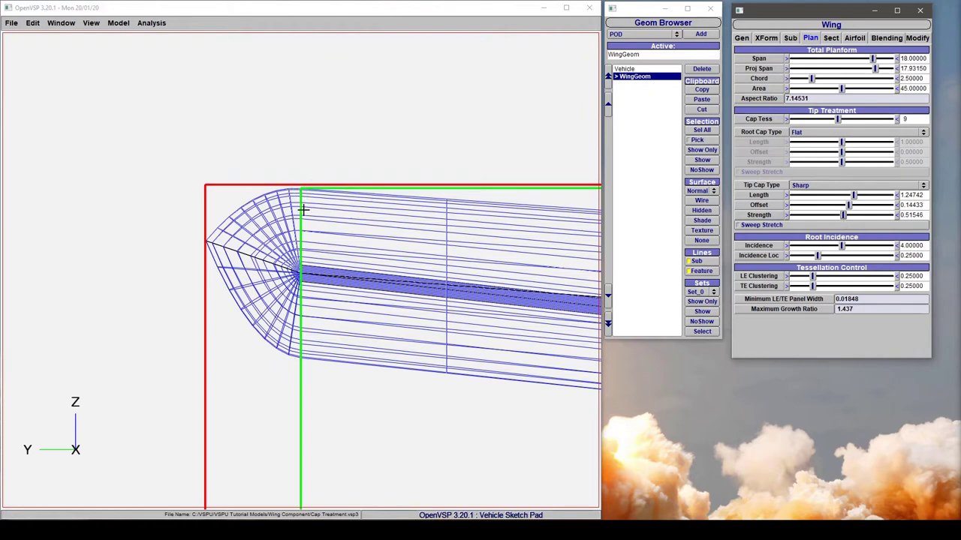
mouse_move(842, 216)
left_mouse_down()
mouse_move(891, 224)
mouse_move(850, 224)
mouse_move(837, 209)
mouse_move(847, 213)
left_mouse_up()
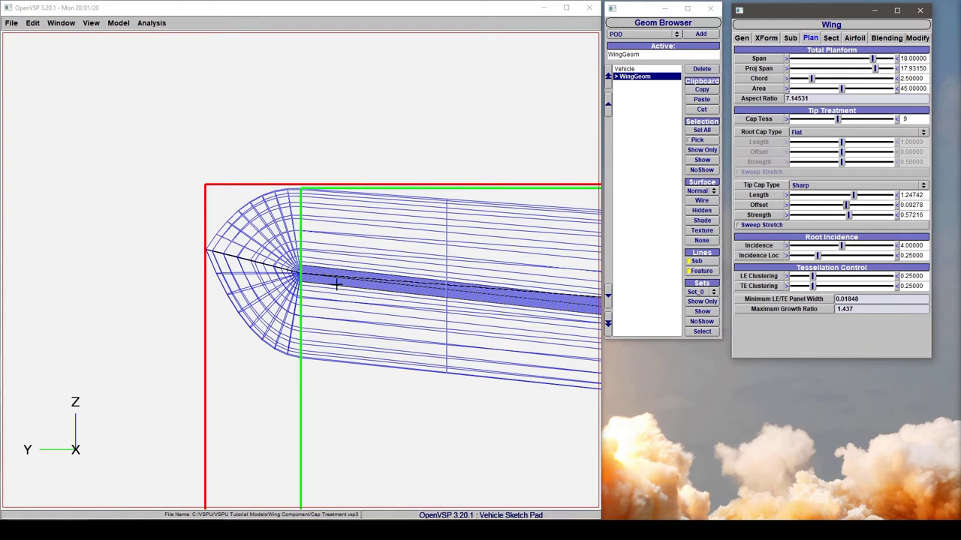
Enable Sweep Stretch on the sharp tip cap and inspect the reshaped tip from top and oblique views.
left_click(158, 255)
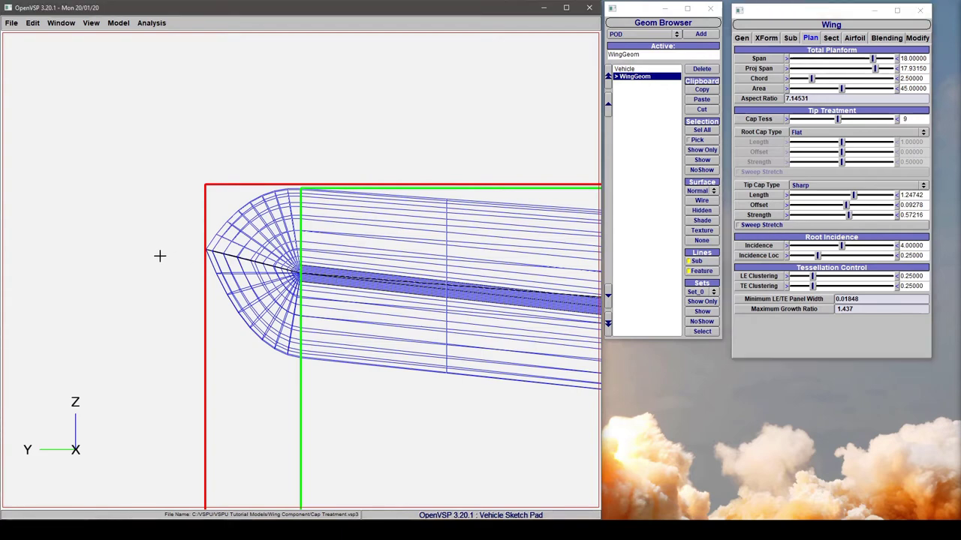
key("F5")
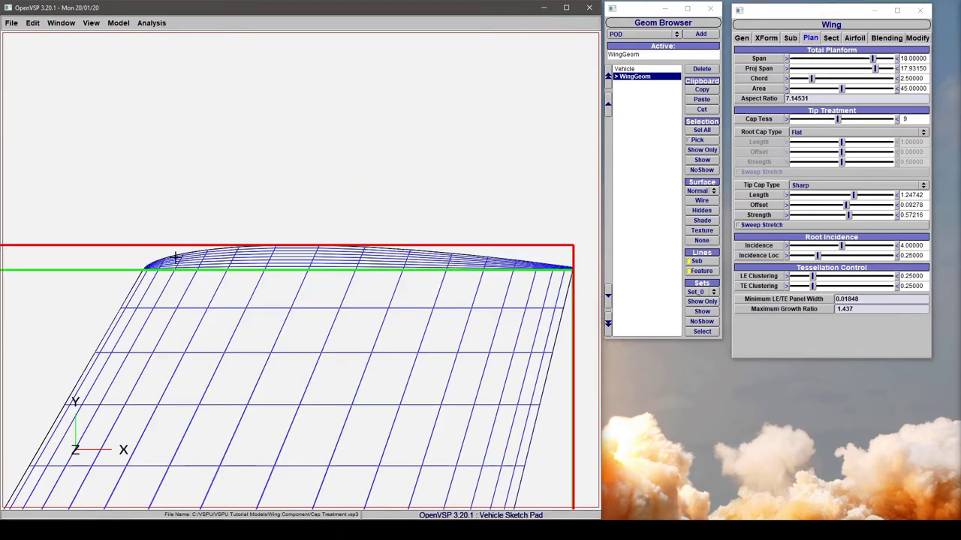
left_click(764, 226)
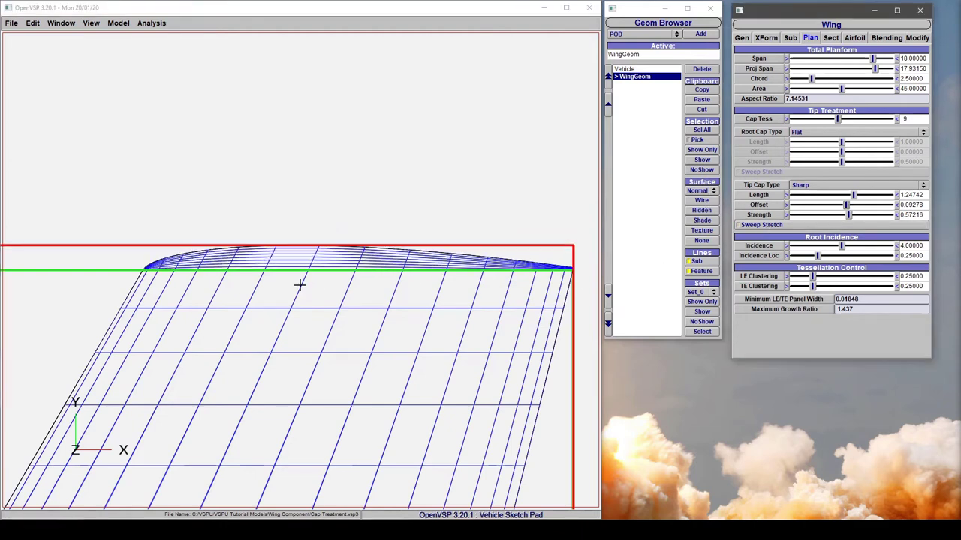
left_click(232, 277)
scroll(232, 277, "up", 5)
right_click_drag(115, 285, 401, 235)
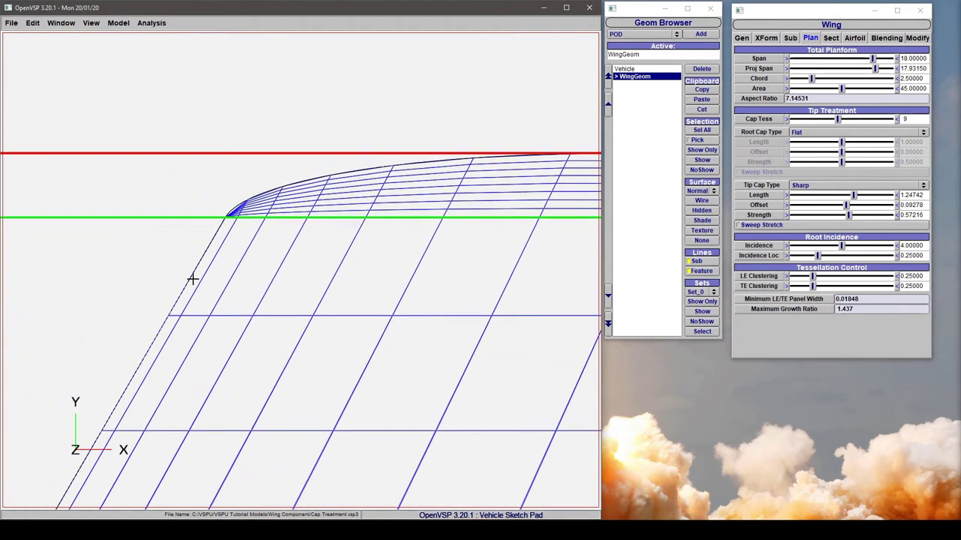
left_click(742, 227)
left_click(293, 223)
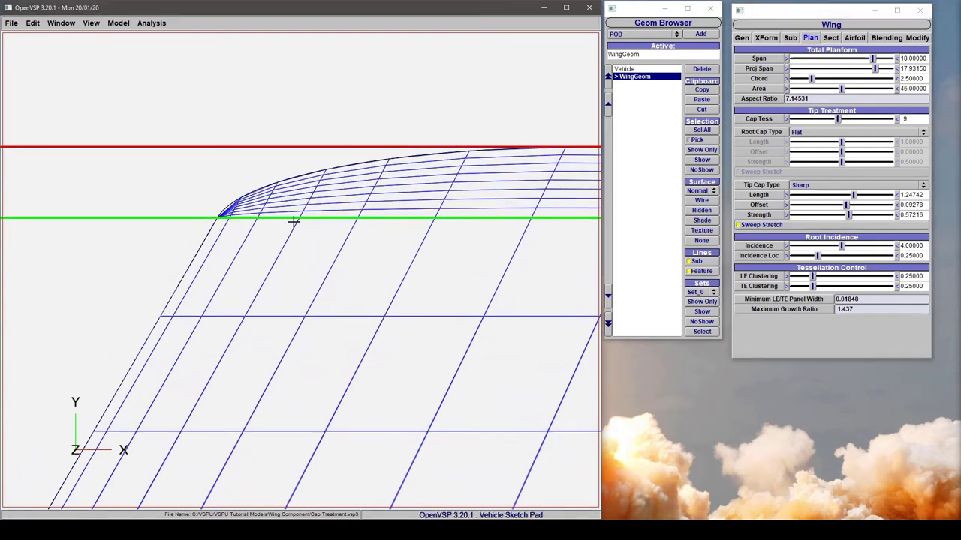
right_click_drag(294, 223, 174, 251)
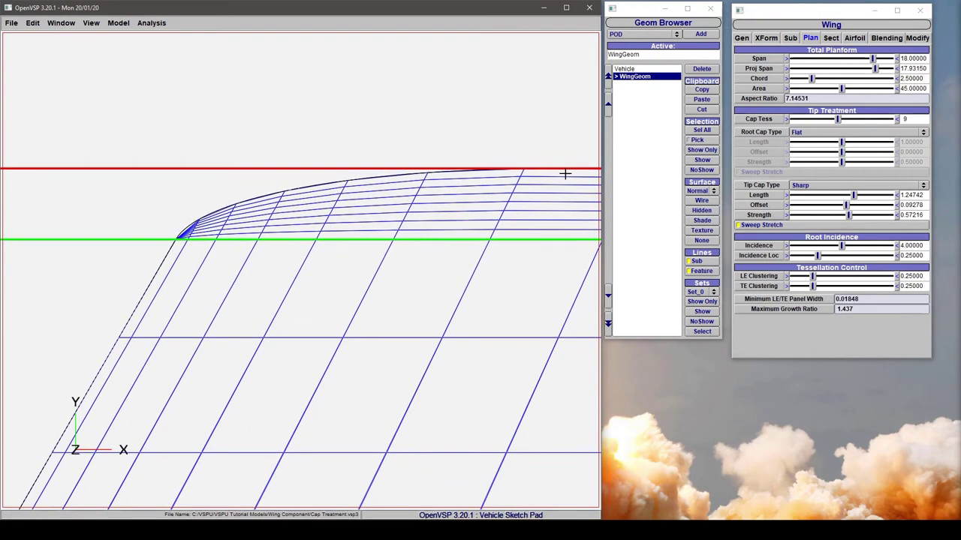
right_click_drag(417, 164, 387, 229)
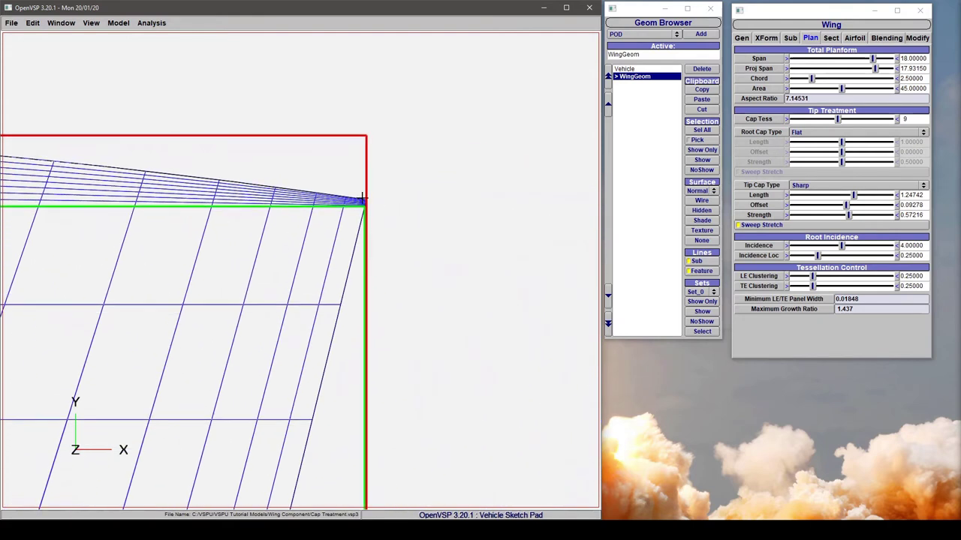
left_click_drag(363, 213, 356, 230)
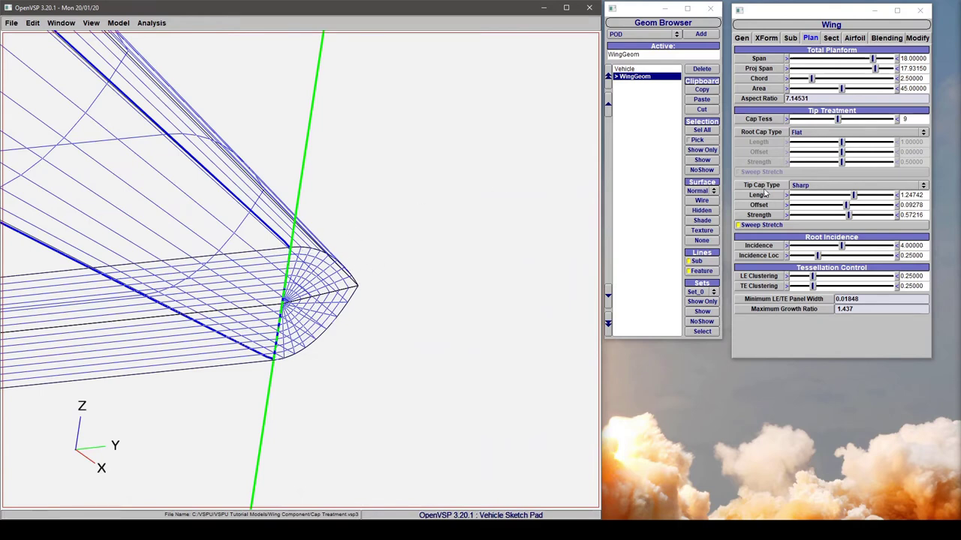
Change the tip cap from Sharp back to Round and orbit to check the rounded tip.
left_click(818, 189)
left_click(807, 170)
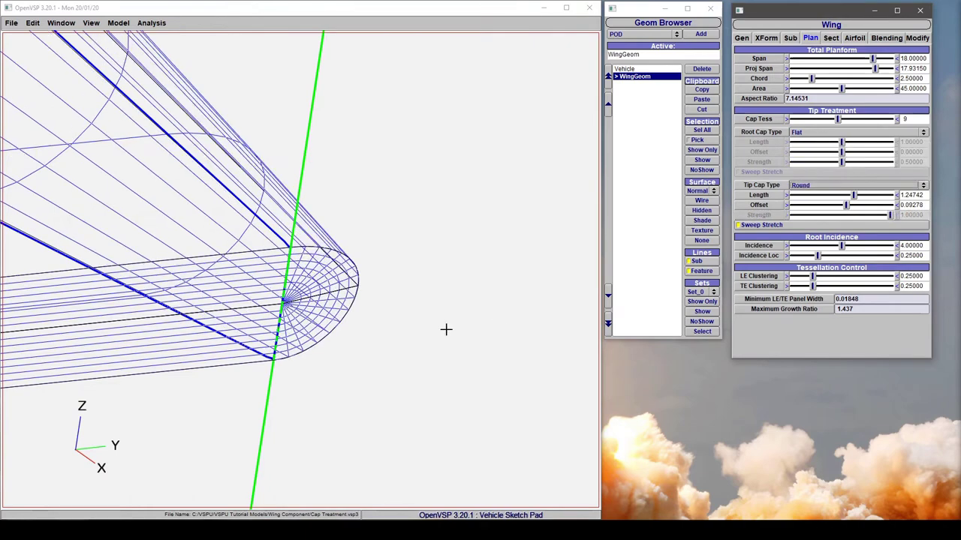
left_click_drag(446, 328, 268, 285)
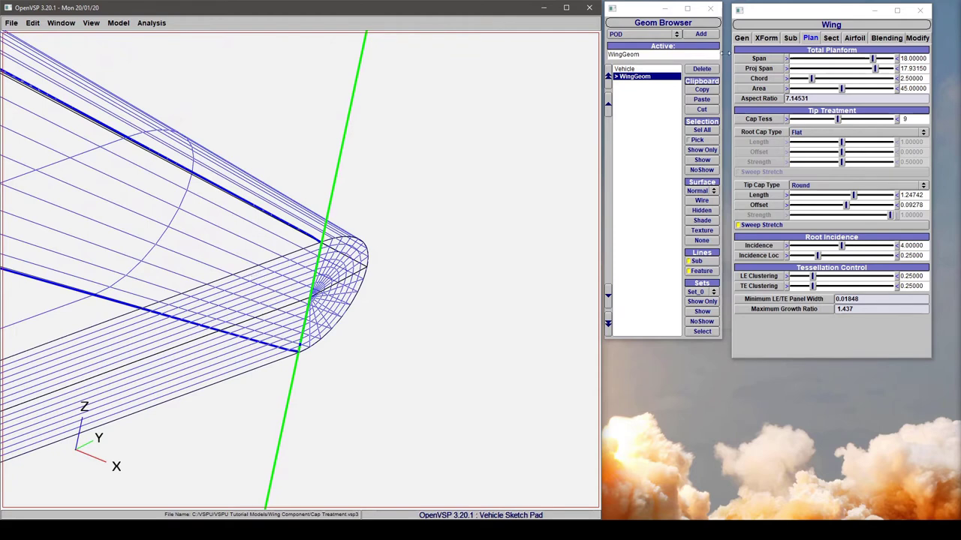
left_click(914, 38)
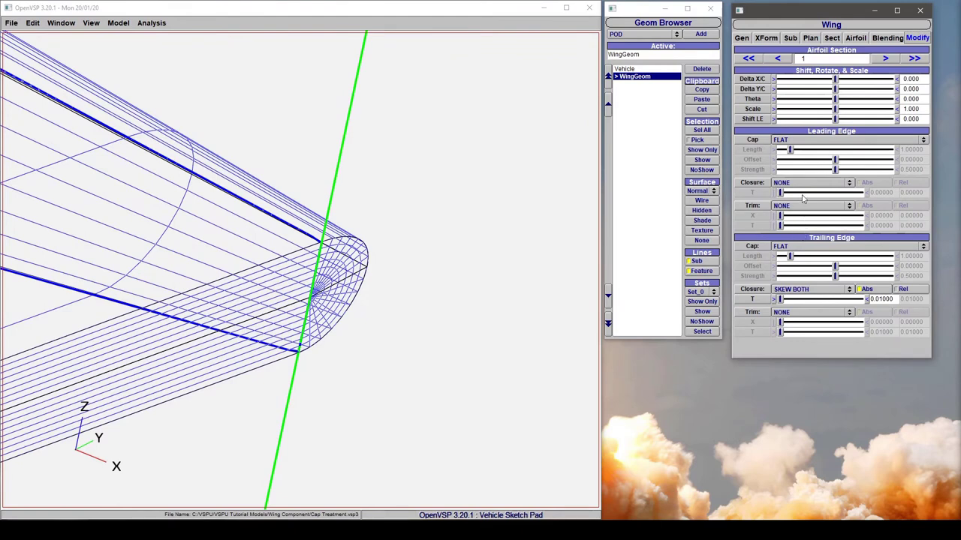
Set airfoil section 1's trailing edge cap to ROUND and orbit around the tip to inspect it.
left_click(796, 248)
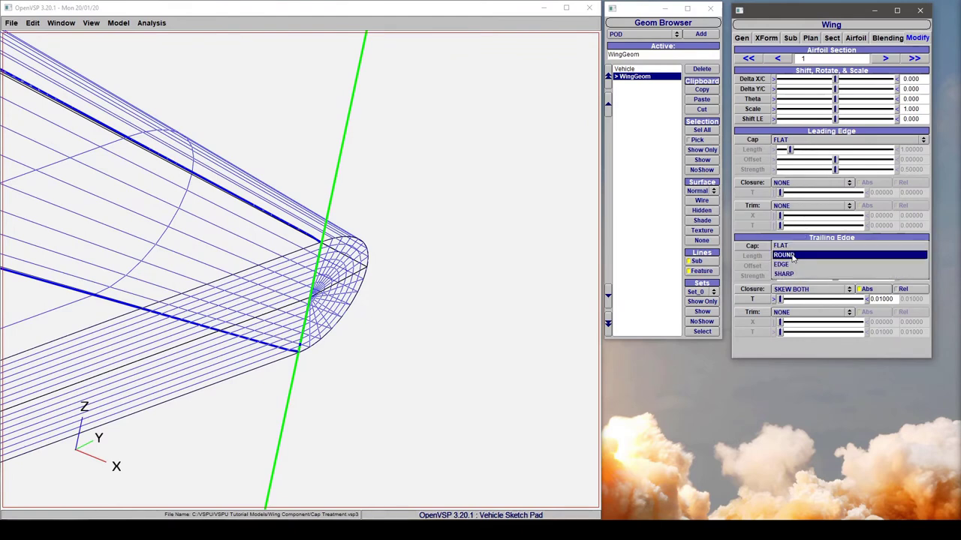
left_click(792, 255)
left_click_drag(375, 294, 172, 292)
left_click_drag(387, 263, 153, 272)
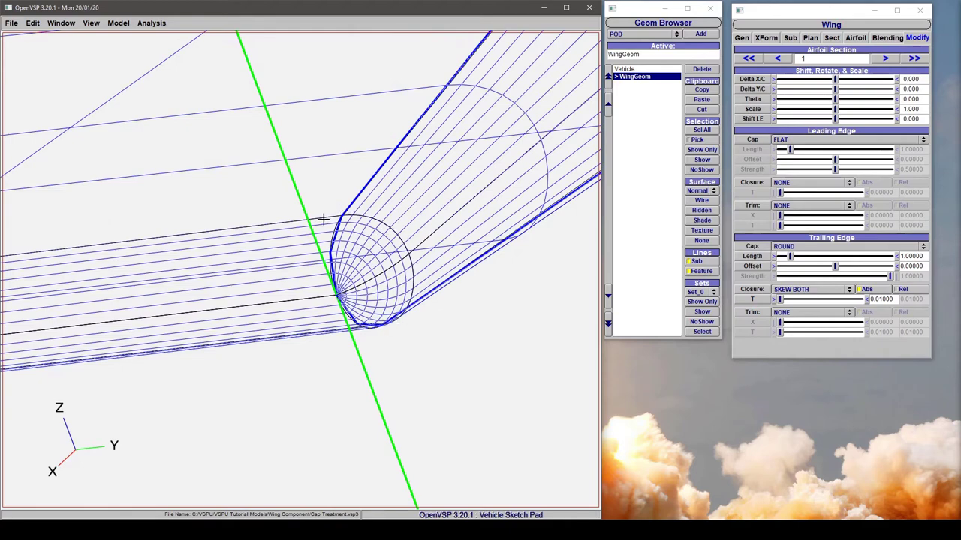
left_click_drag(396, 311, 334, 225)
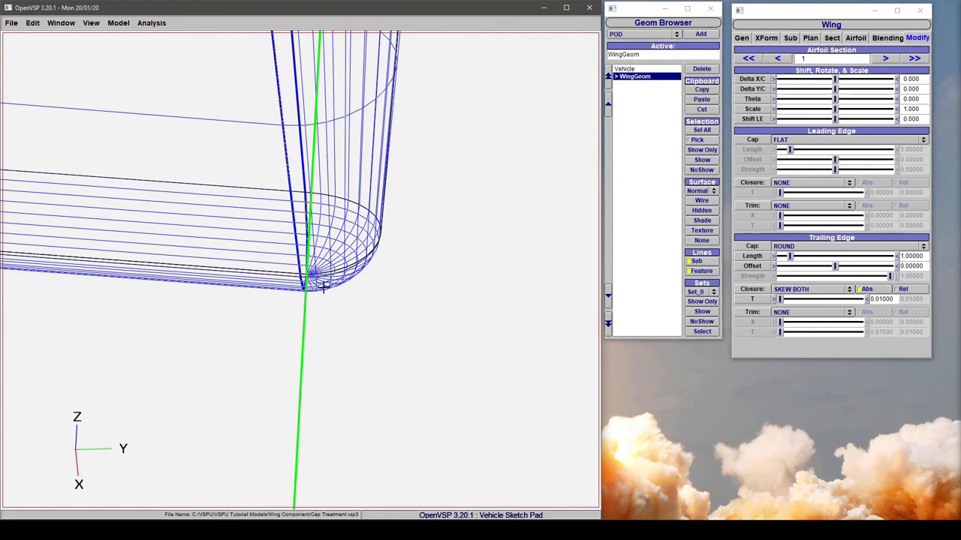
left_click_drag(337, 274, 328, 363)
mouse_move(353, 260)
left_mouse_down()
mouse_move(381, 266)
mouse_move(269, 138)
mouse_move(330, 210)
mouse_move(334, 265)
left_mouse_up()
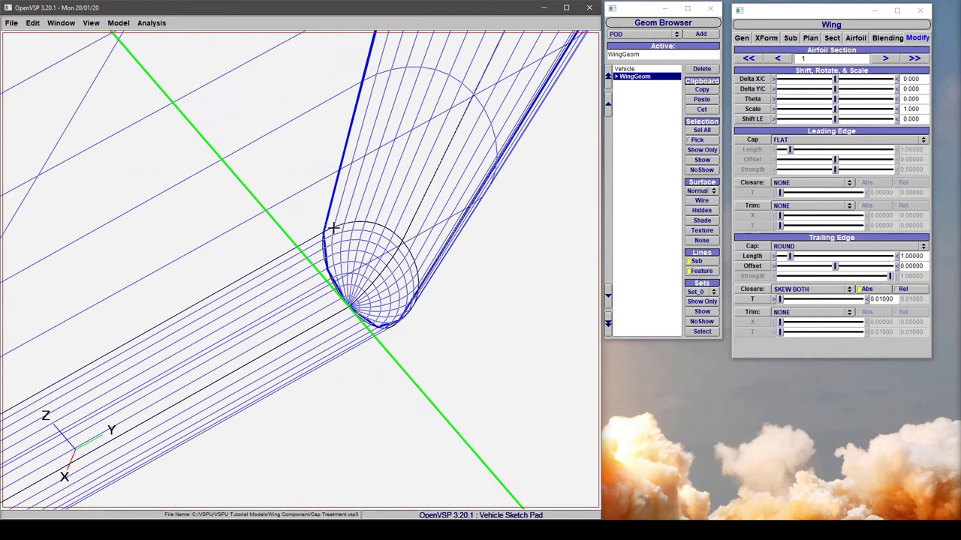
left_click_drag(347, 301, 392, 307)
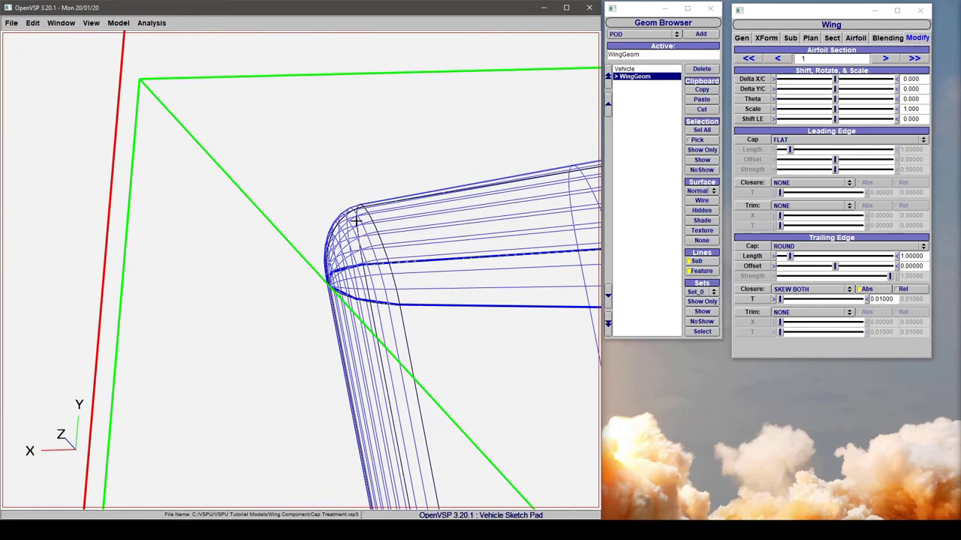
left_click_drag(334, 244, 556, 286)
Return the tip cap to Sharp and lower its strength from 1.0 to 0.44845.
left_click(811, 37)
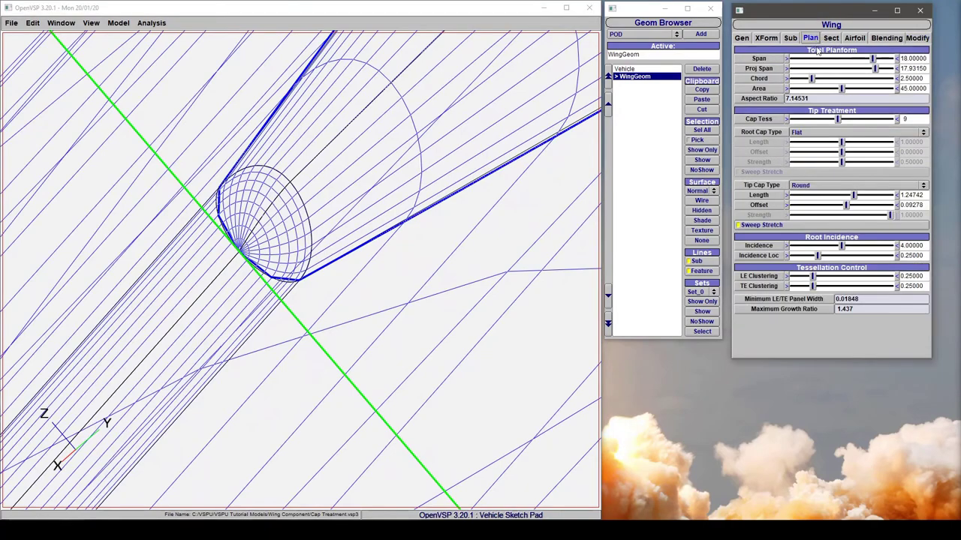
left_click(812, 186)
left_click(812, 203)
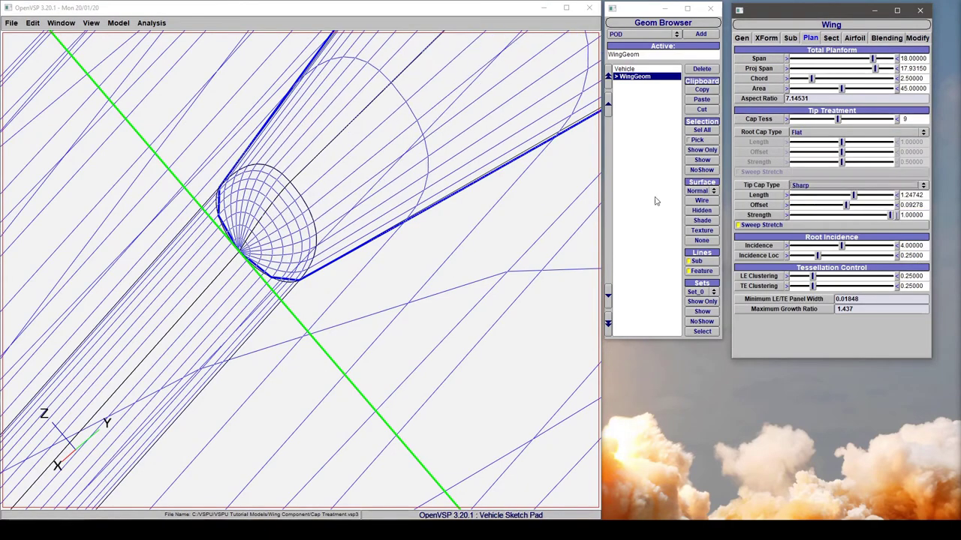
left_click_drag(326, 173, 581, 187)
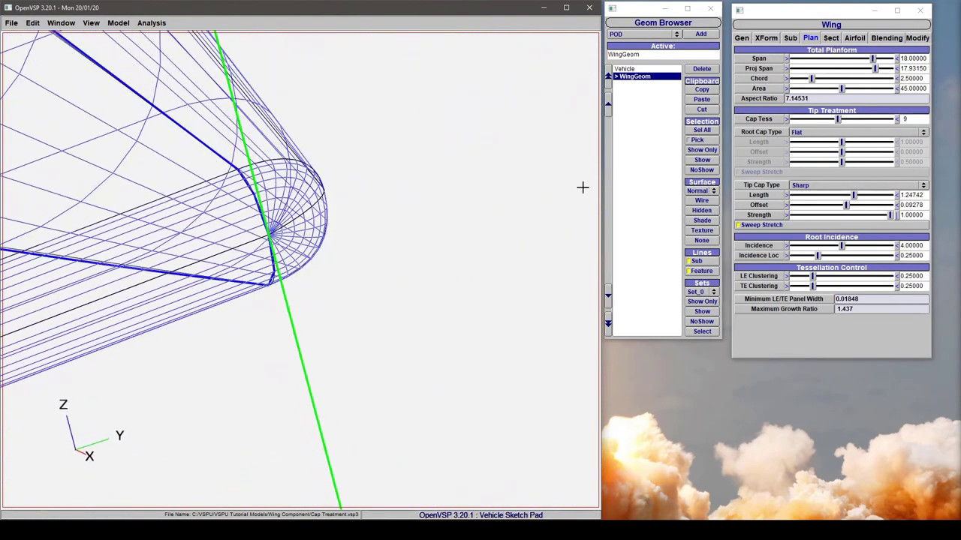
left_click(891, 217)
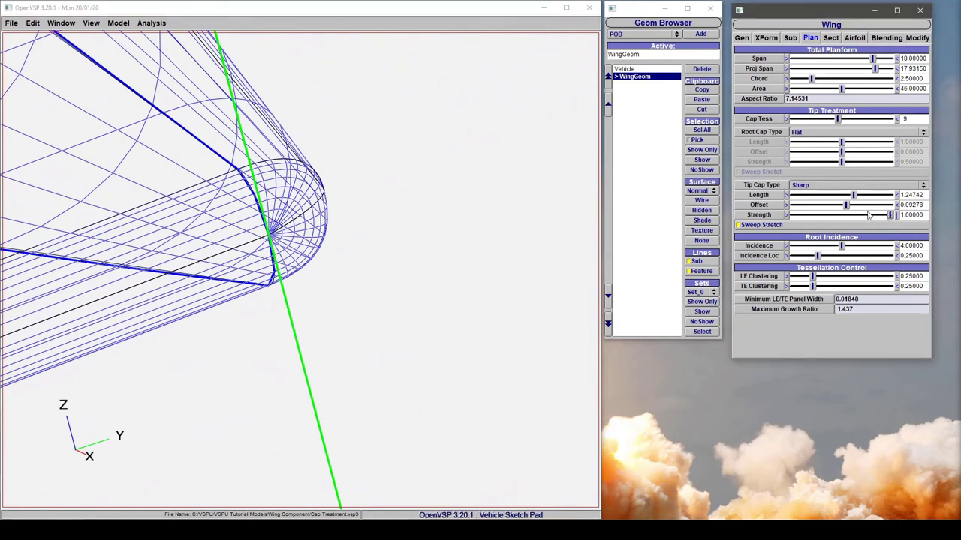
left_click_drag(869, 216, 837, 215)
left_click_drag(289, 174, 327, 227)
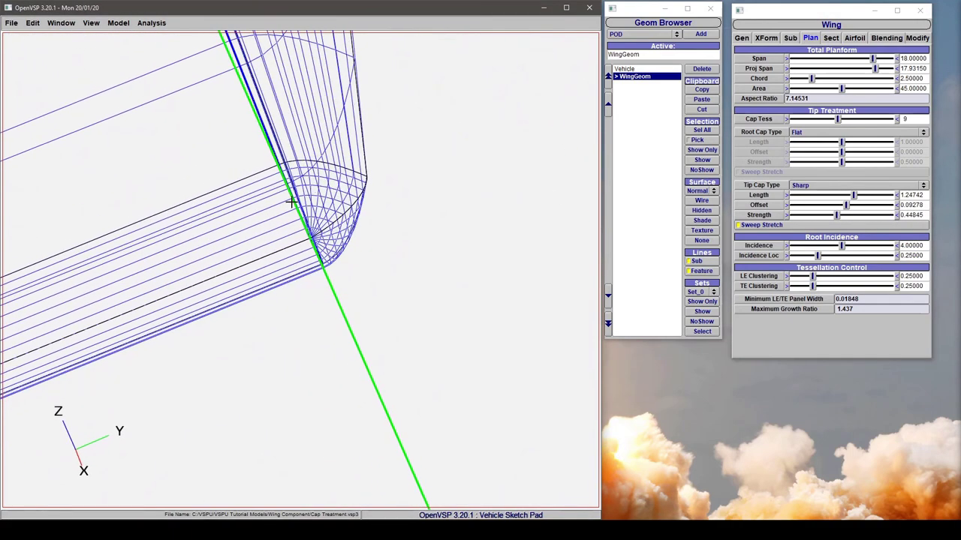
left_click_drag(292, 202, 453, 147)
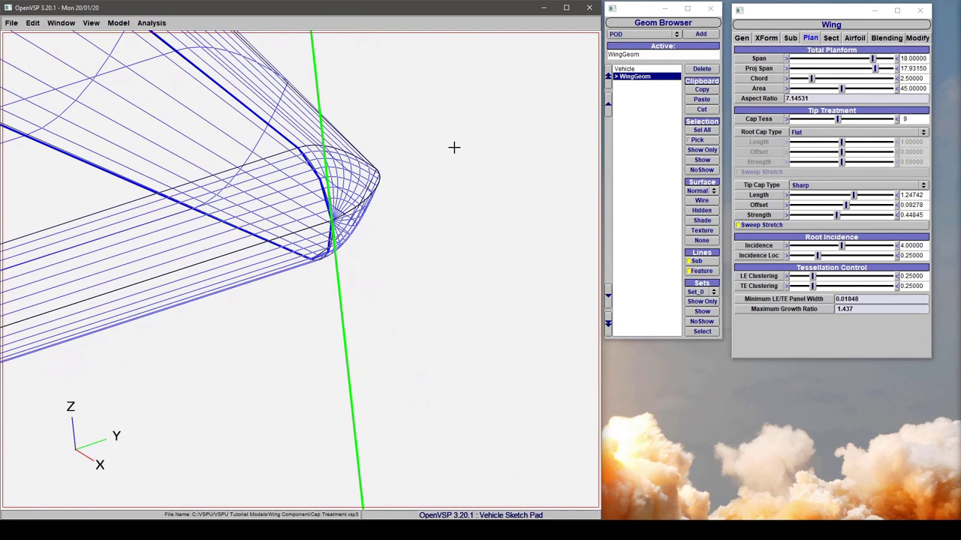